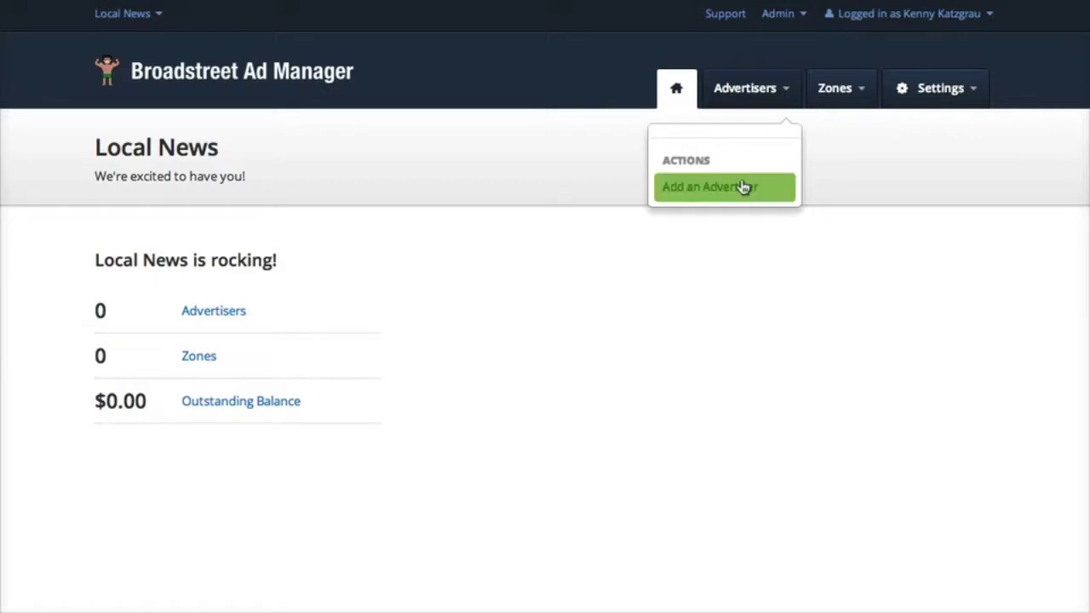
Create a new advertiser named 'Sample Advertiser'
click(743, 187)
click(311, 256)
text(Samp)
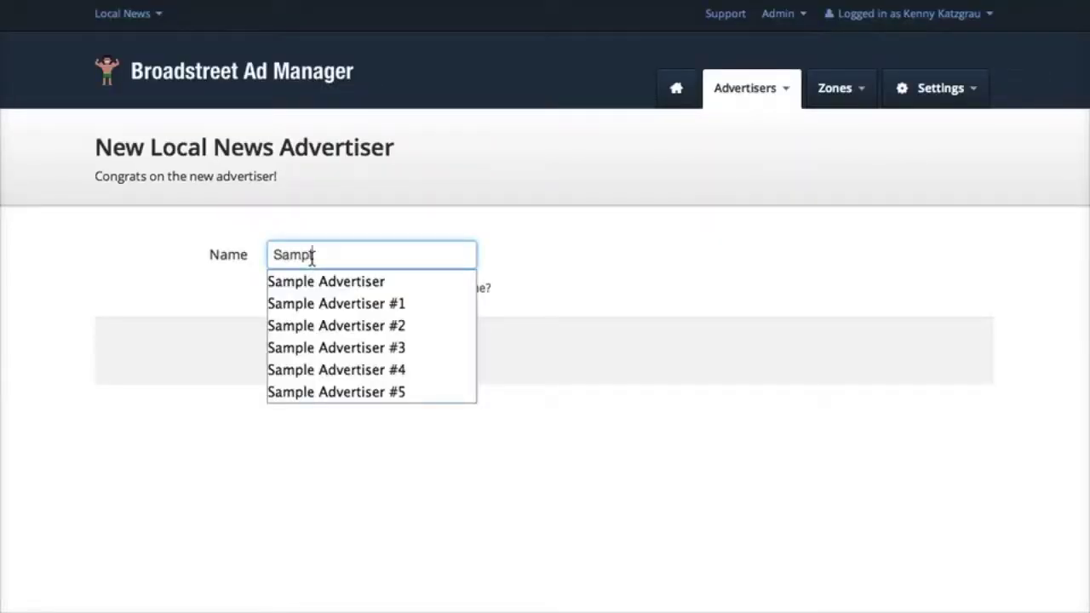
key(Down)
key(Return)
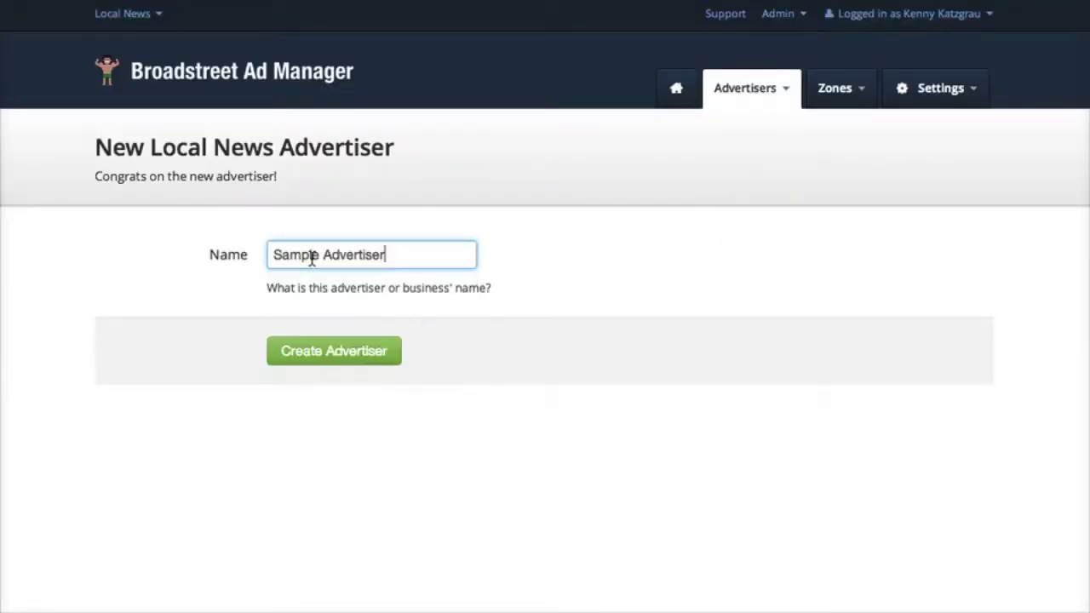
click(308, 353)
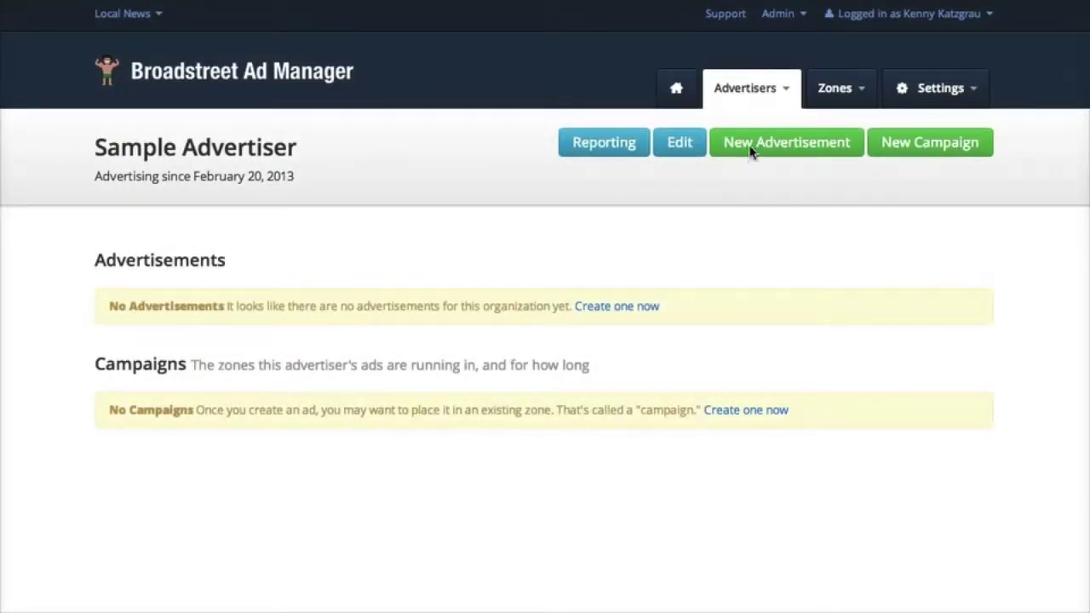
Start a new advertisement for Sample Advertiser as a standard banner ad
click(752, 151)
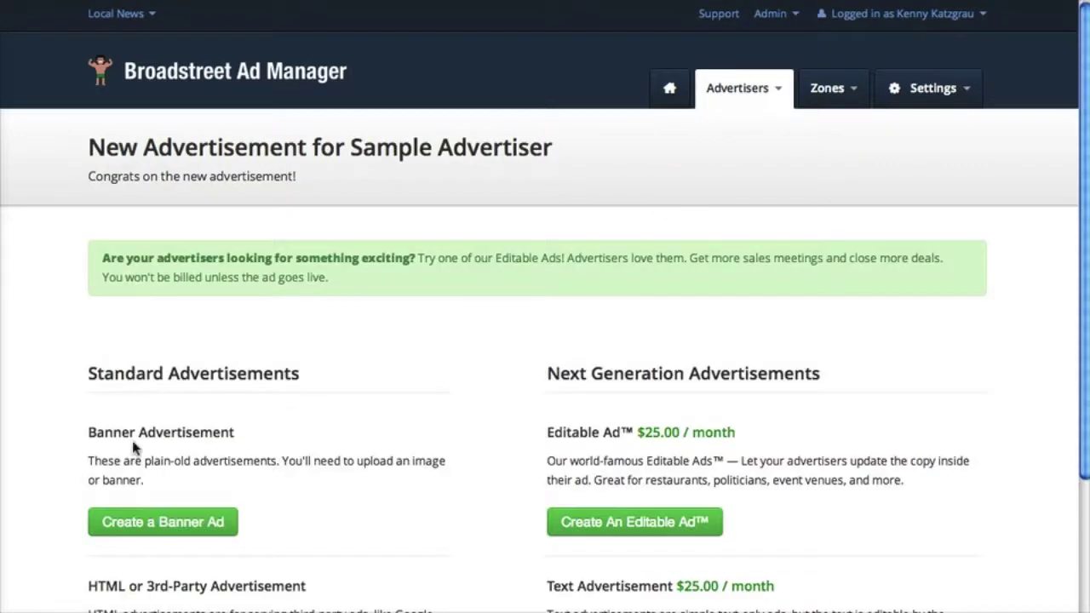
scroll(135, 448, down, 3)
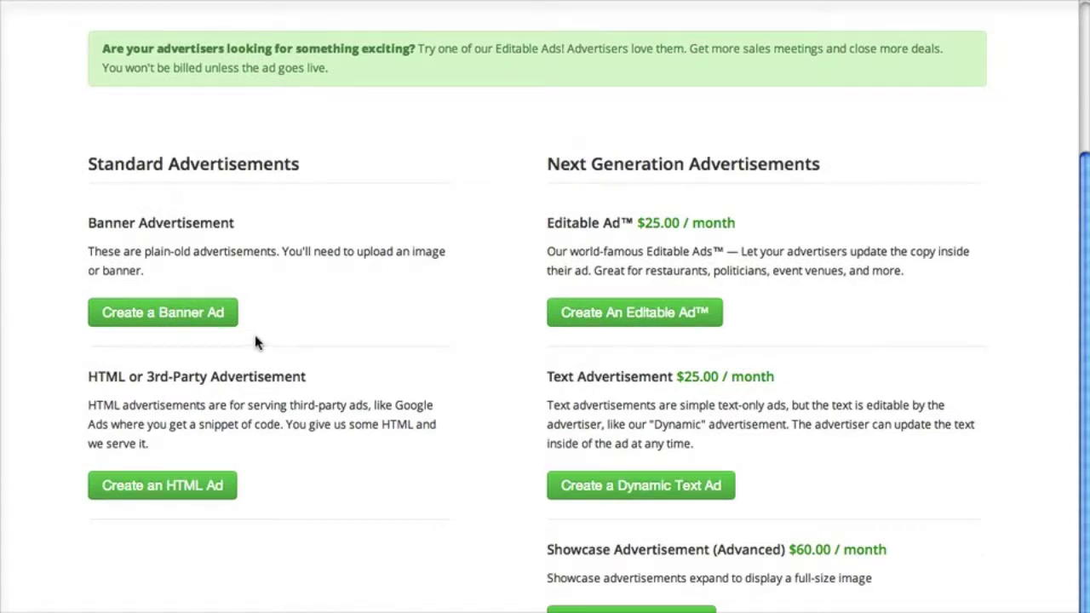
click(191, 312)
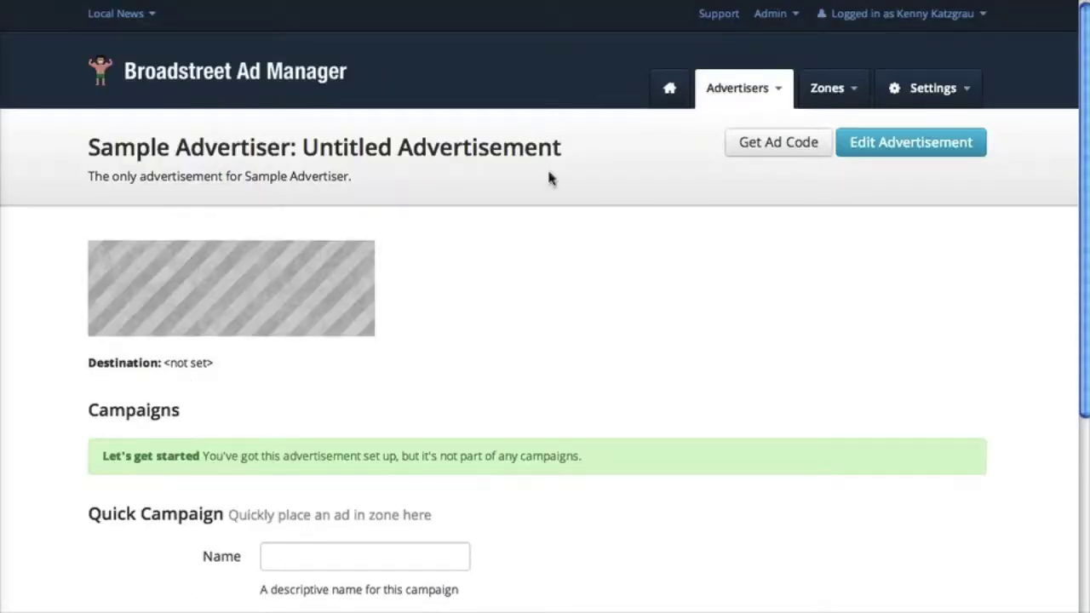
scroll(533, 295, down, 4)
scroll(530, 321, up, 4)
Rename the Untitled Advertisement to 'New Advertisement (Demo)'
click(910, 147)
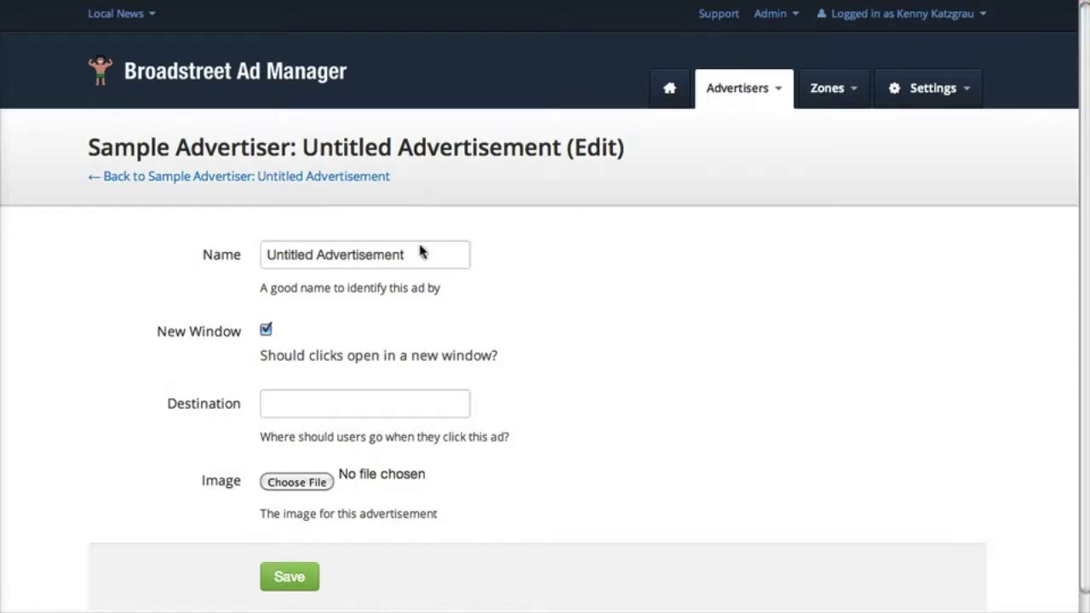
drag(419, 258, 152, 258)
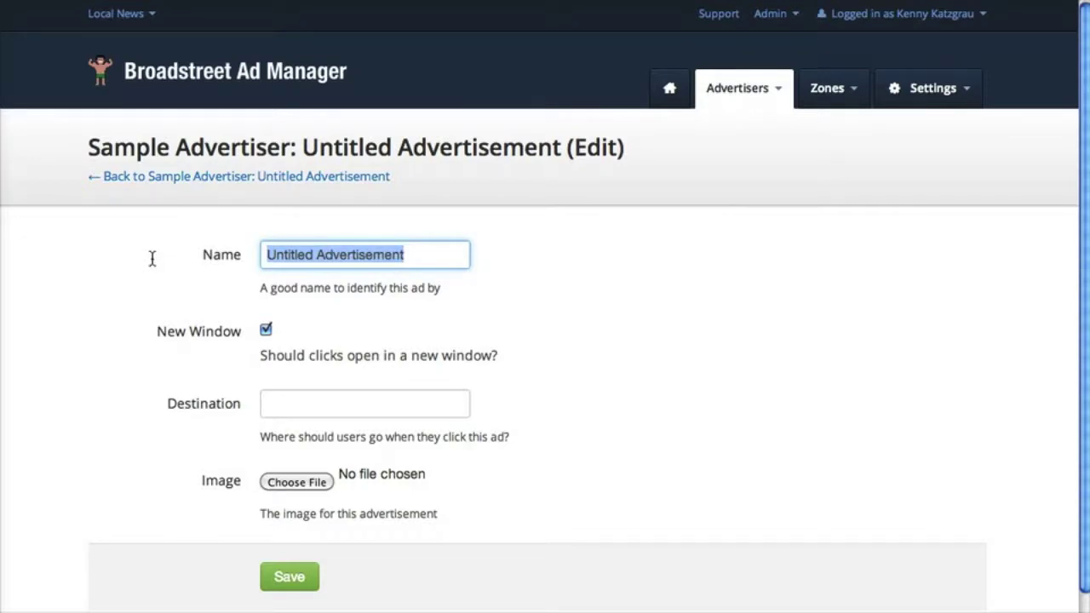
text(New Advert)
text(isement ()
text(Demo)
key(BackSpace)
text(mo))
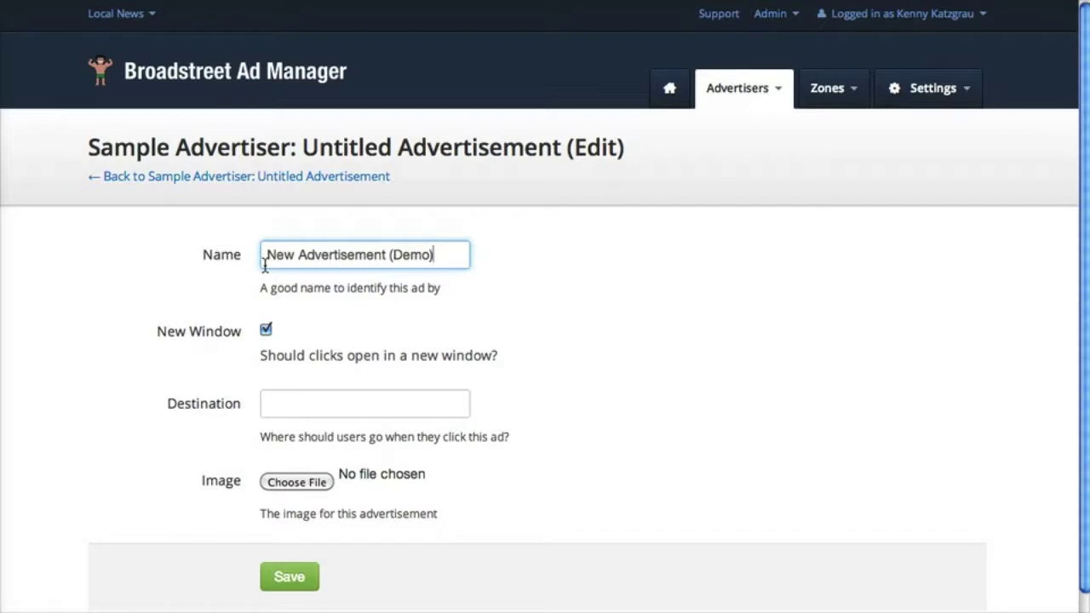
key(Tab)
key(Tab)
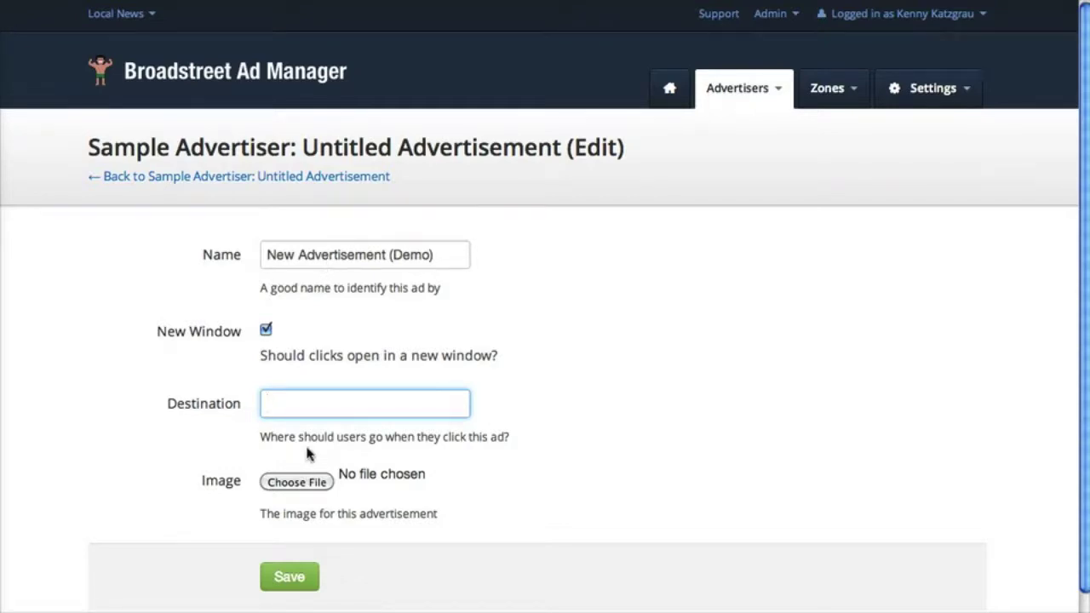
text(ht)
key(Down)
key(Return)
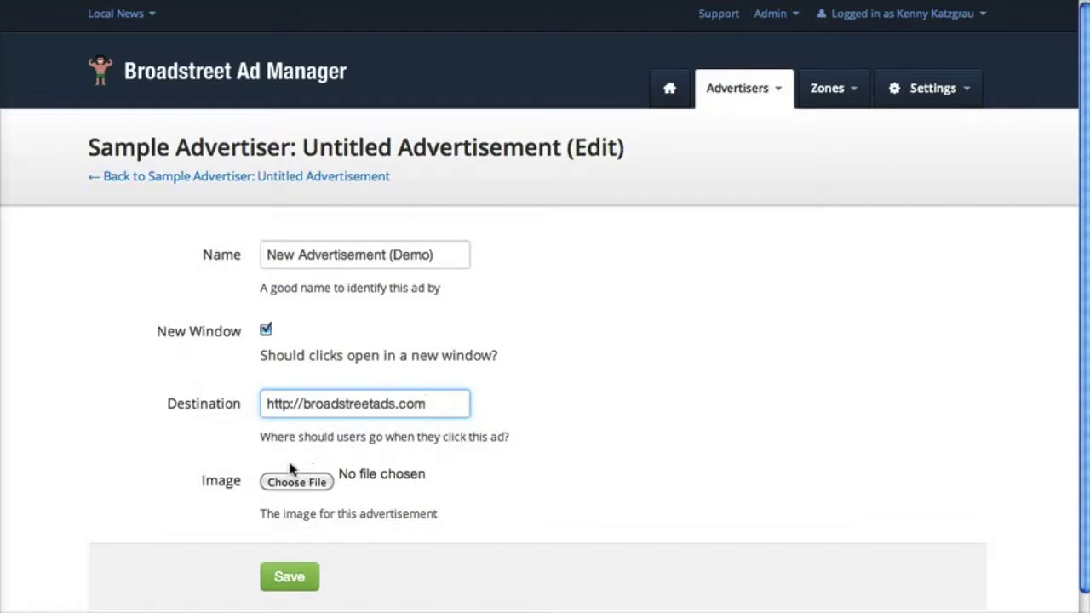
click(289, 482)
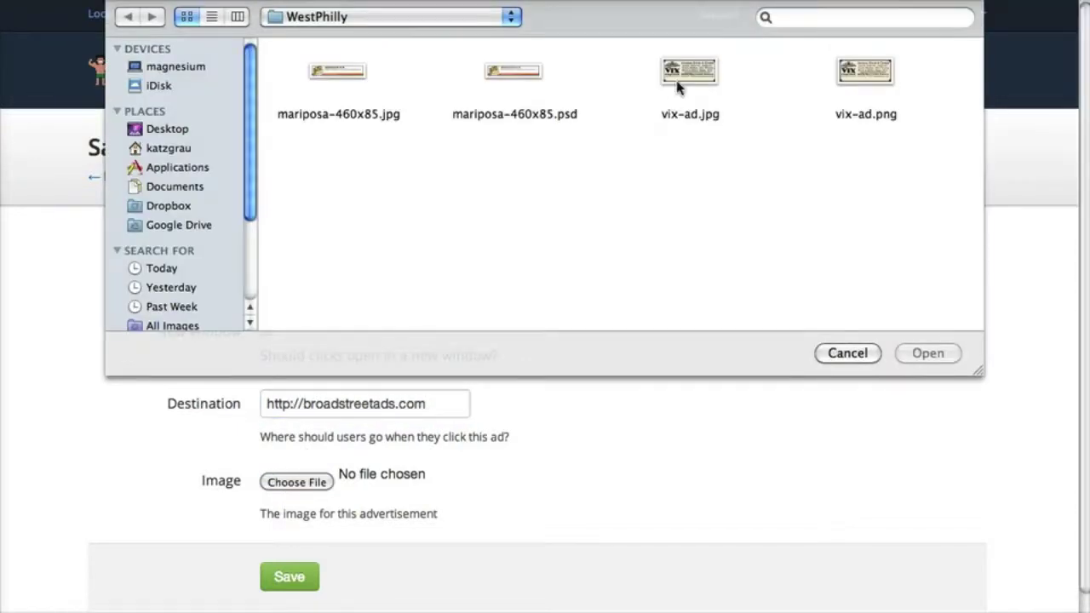
double_click(686, 75)
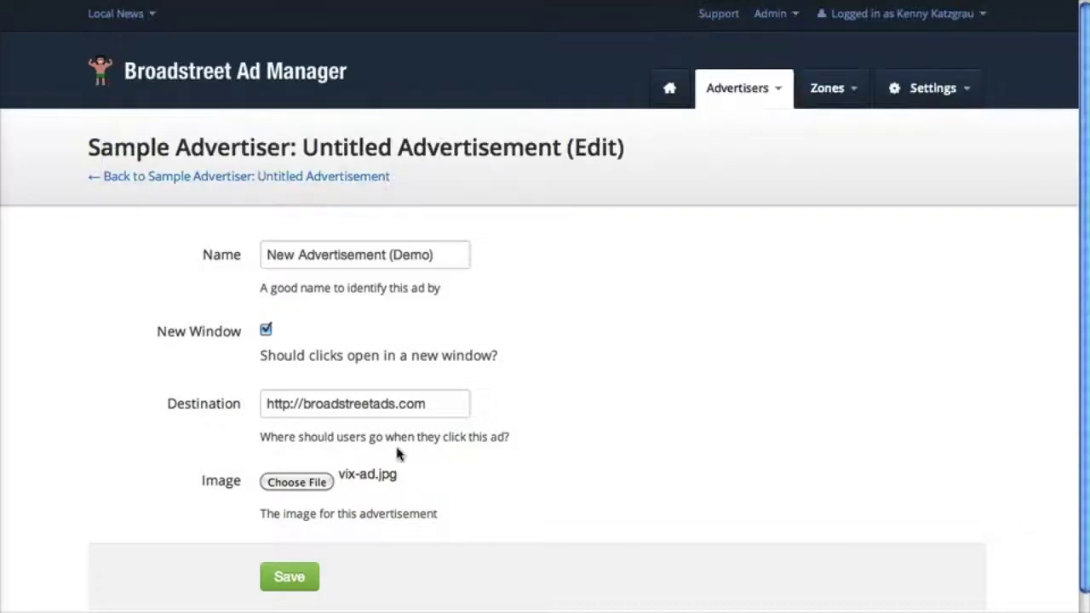
click(294, 579)
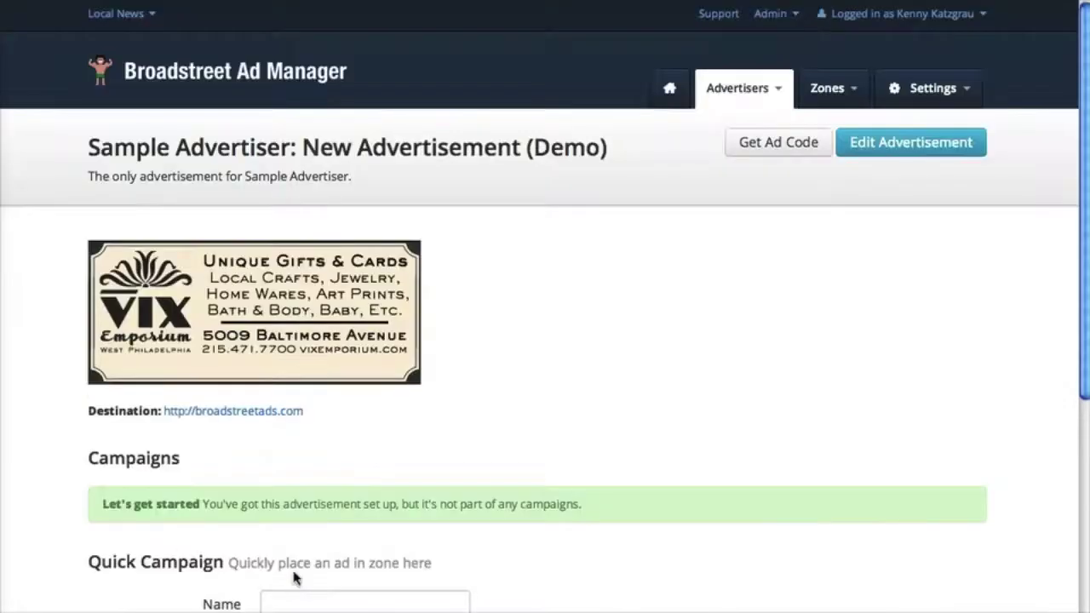
Scroll the saved ad's page to review the VIX Emporium banner and its destination
scroll(252, 323, down, 5)
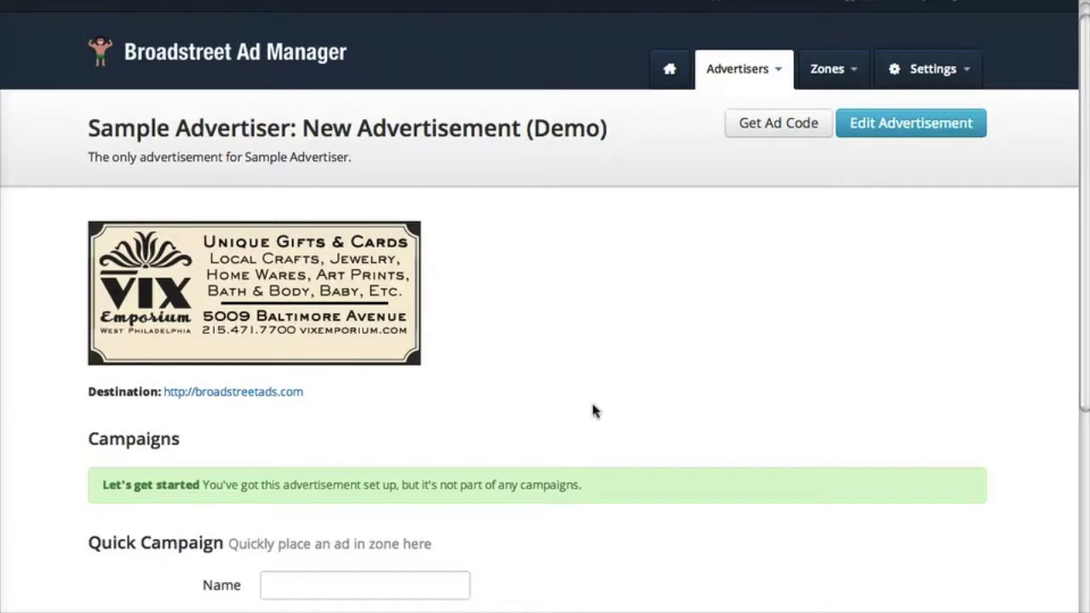
Create a zone named 'Right Sidebar' with the default one standard ad
click(825, 69)
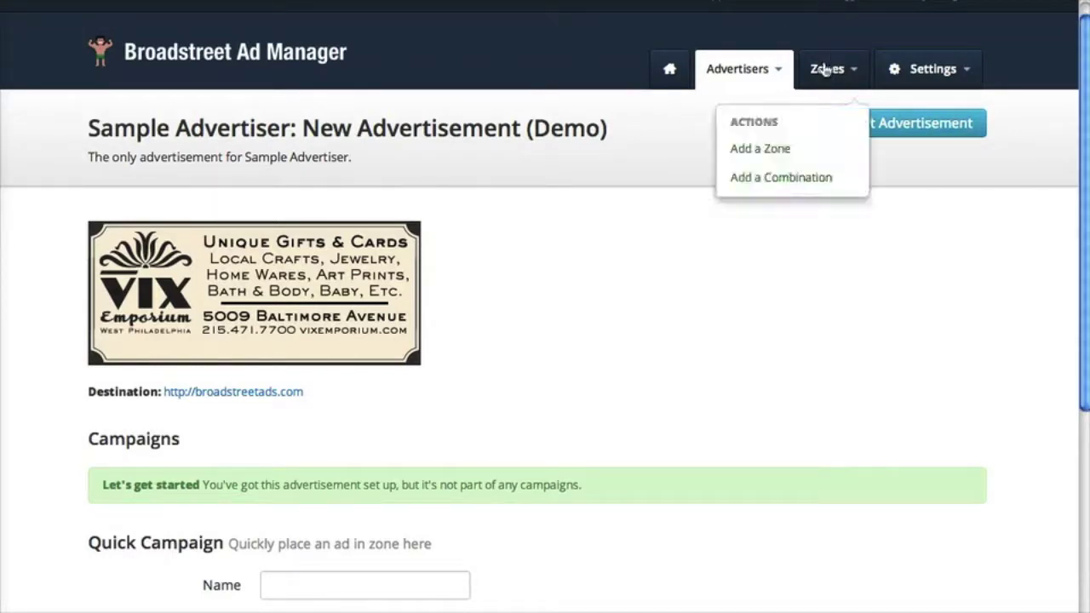
click(782, 150)
click(329, 315)
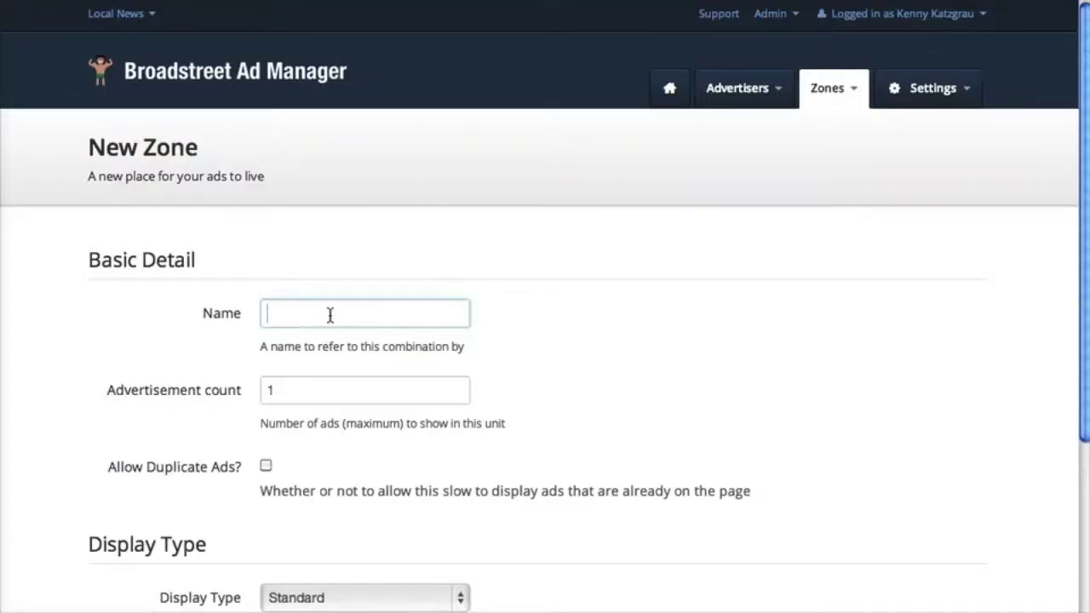
text(Right Sidebar)
click(154, 322)
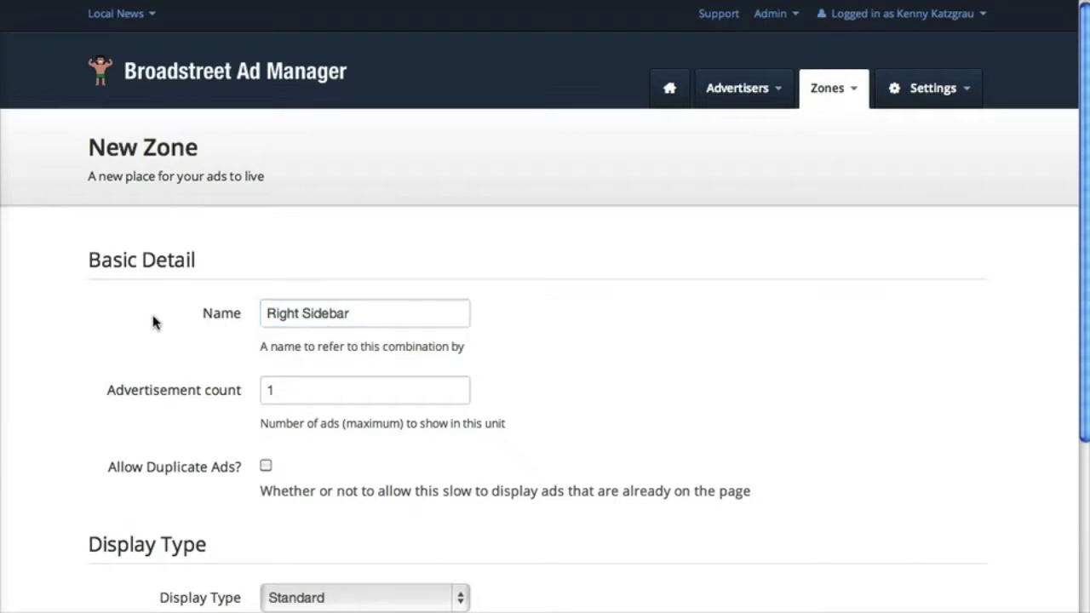
scroll(266, 366, down, 5)
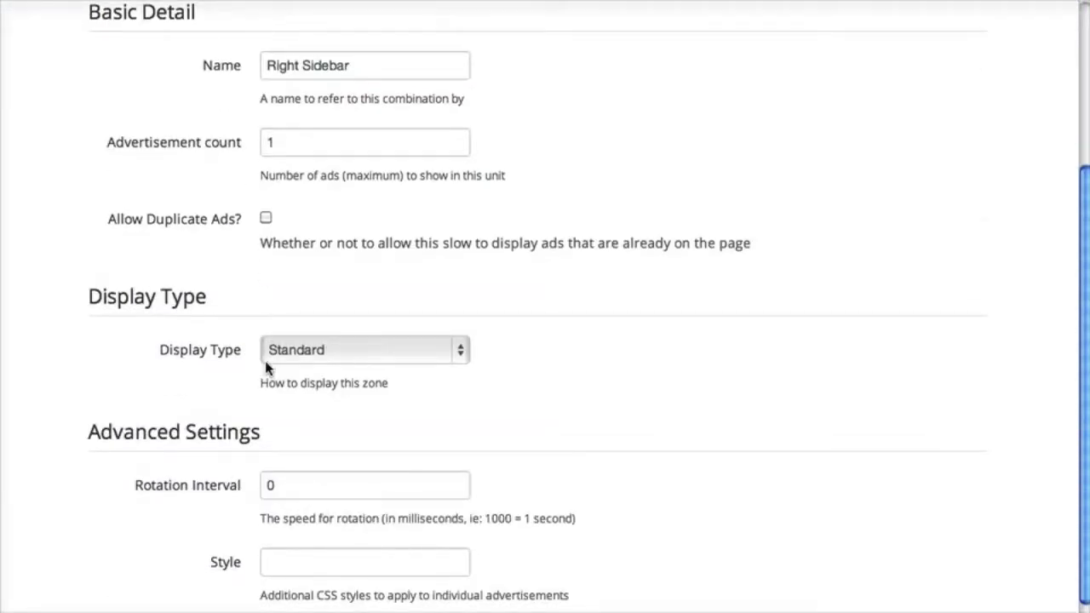
scroll(266, 366, down, 1)
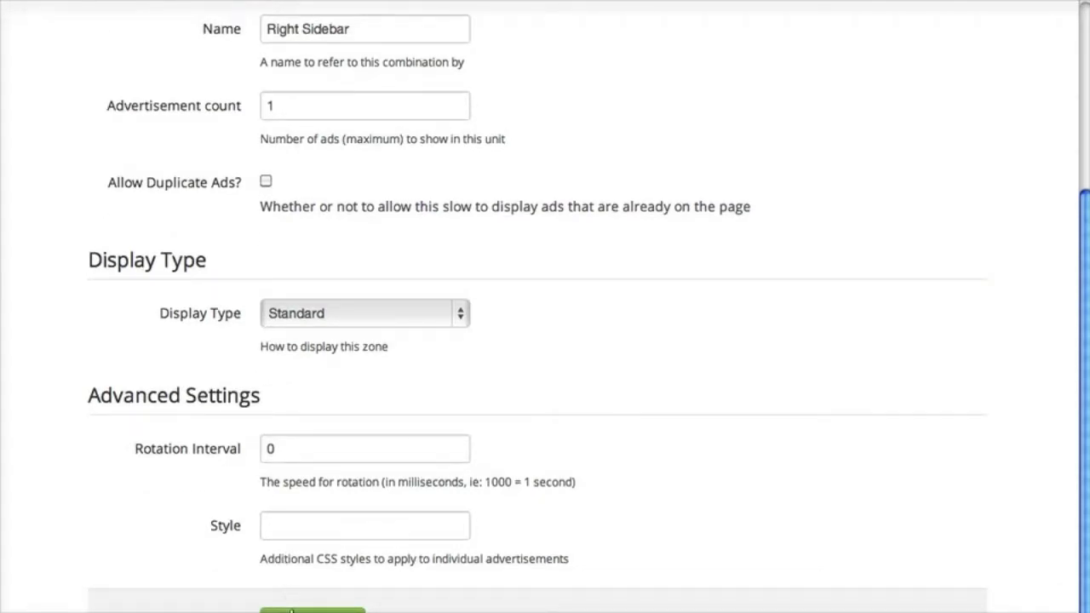
click(292, 611)
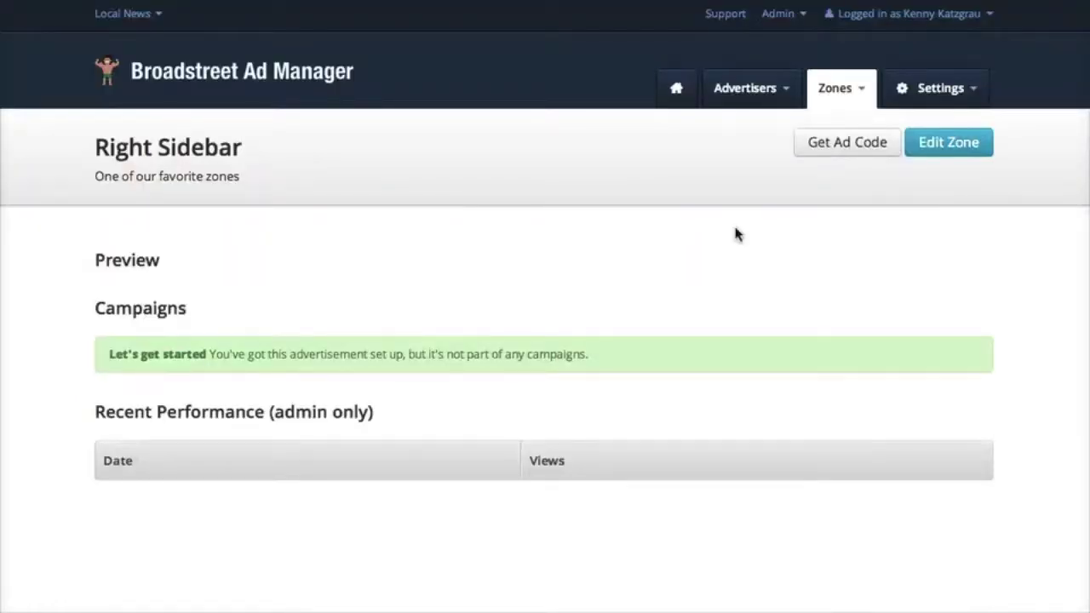
Show the Right Sidebar zone's ad code and select both JavaScript snippets for copying
click(833, 146)
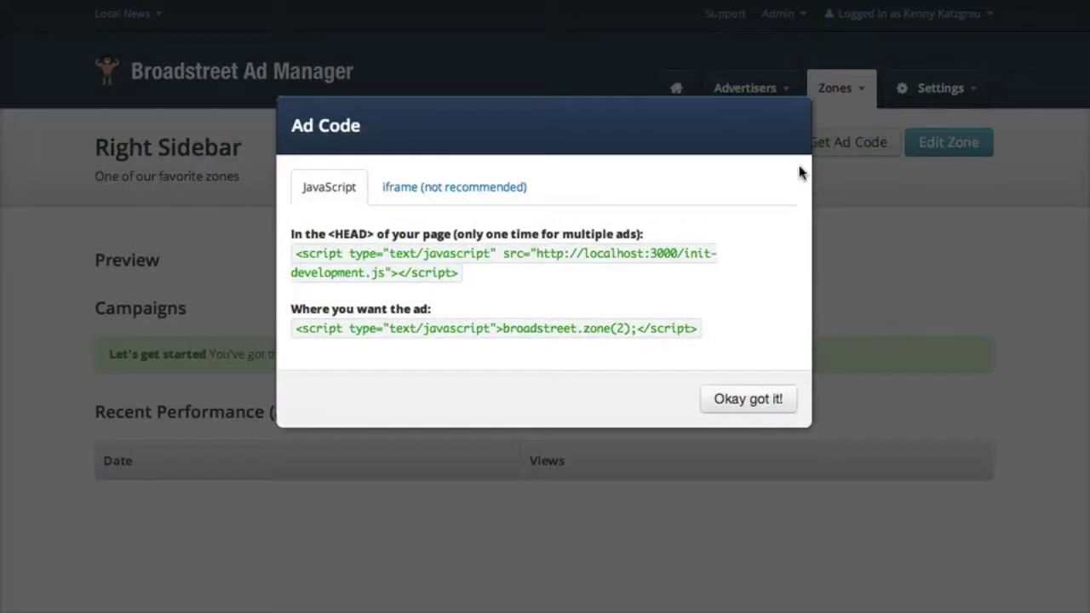
drag(699, 329, 295, 252)
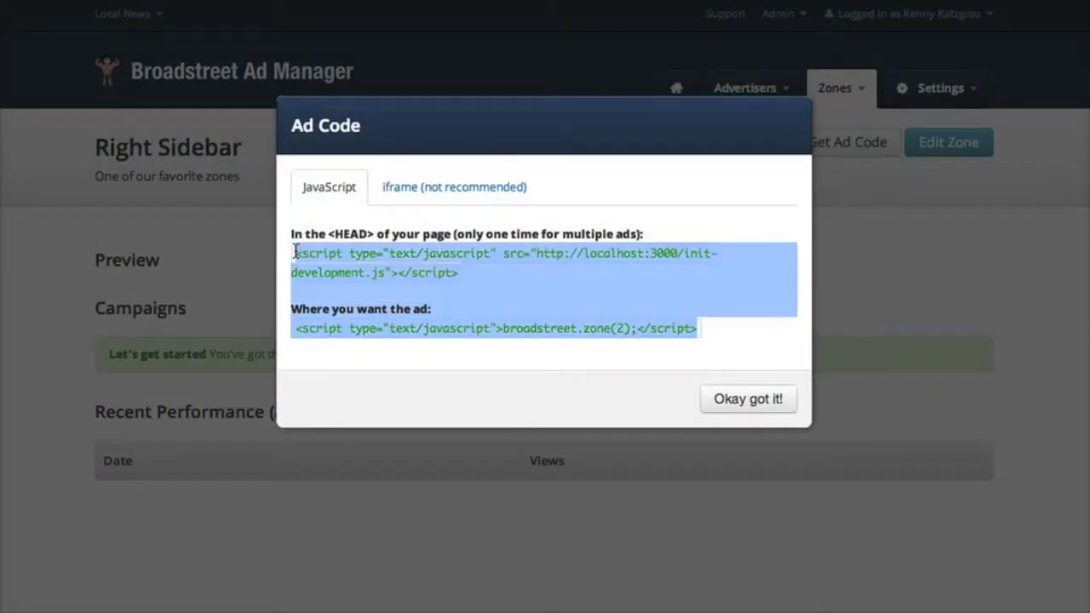
click(424, 295)
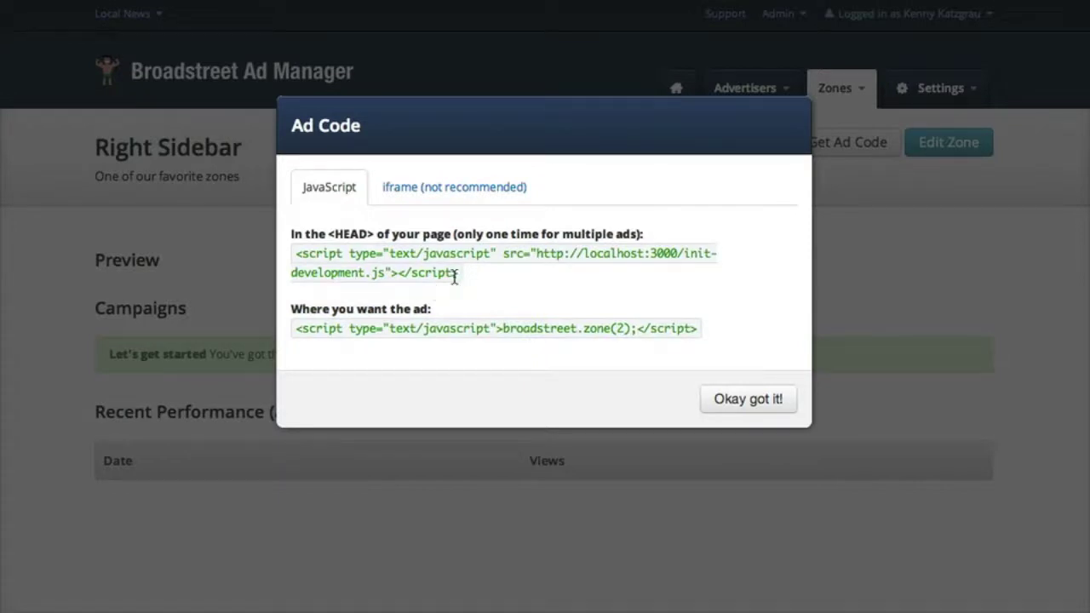
drag(458, 274, 296, 248)
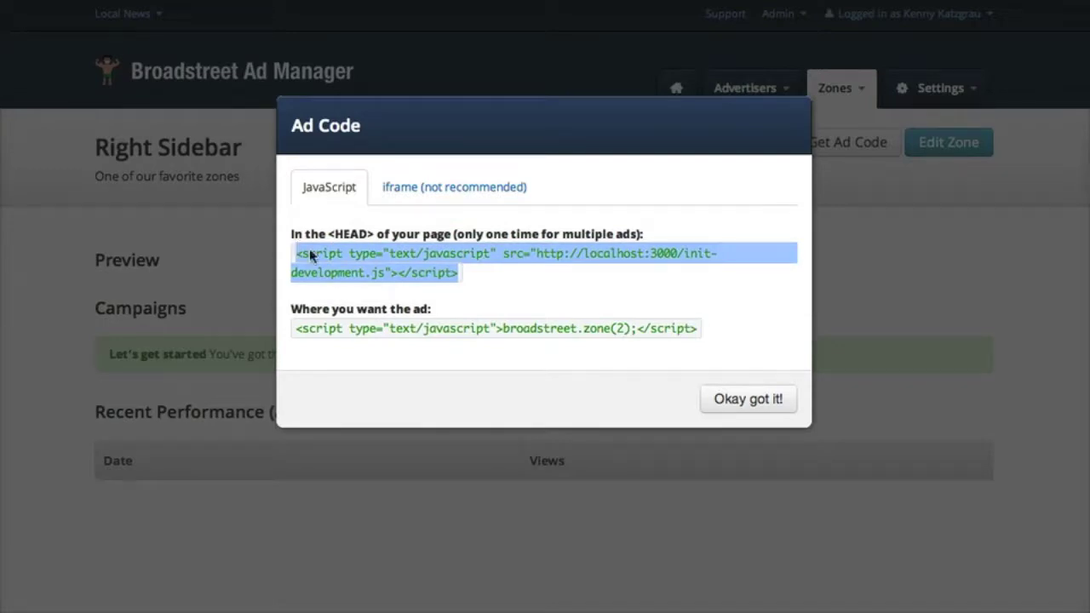
drag(697, 328, 292, 328)
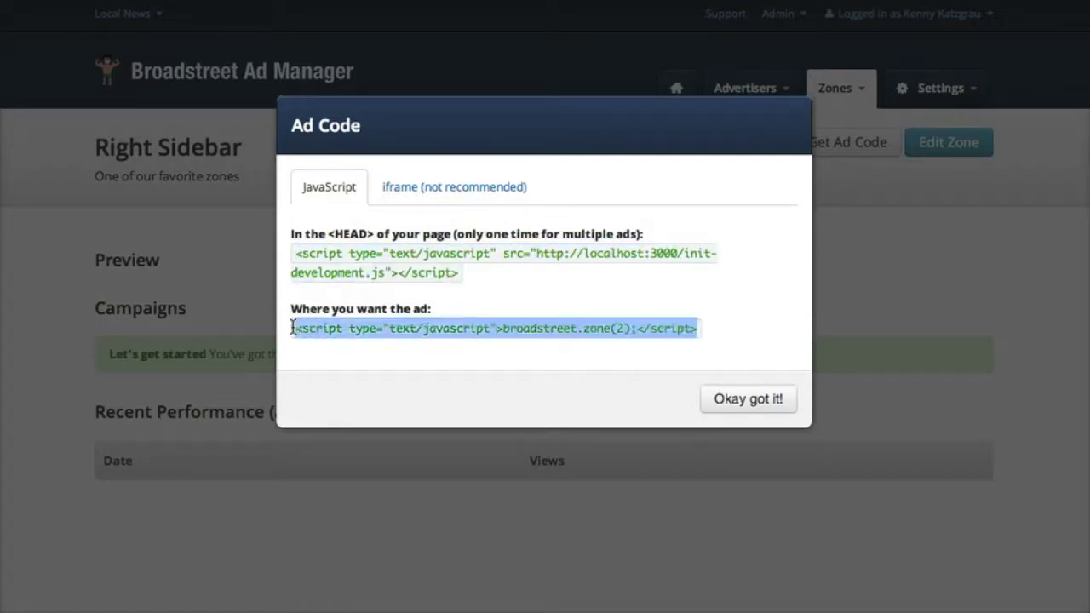
click(465, 287)
drag(695, 332, 278, 260)
key(ctrl+c)
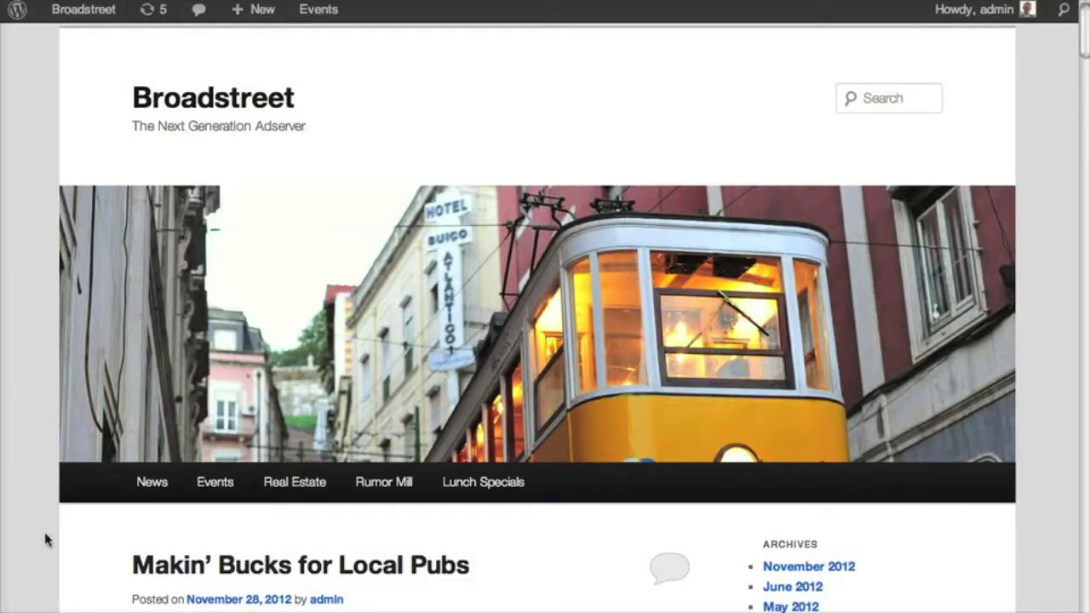
Scroll the Widgets page down to the Text widget among the available widgets
scroll(51, 522, down, 5)
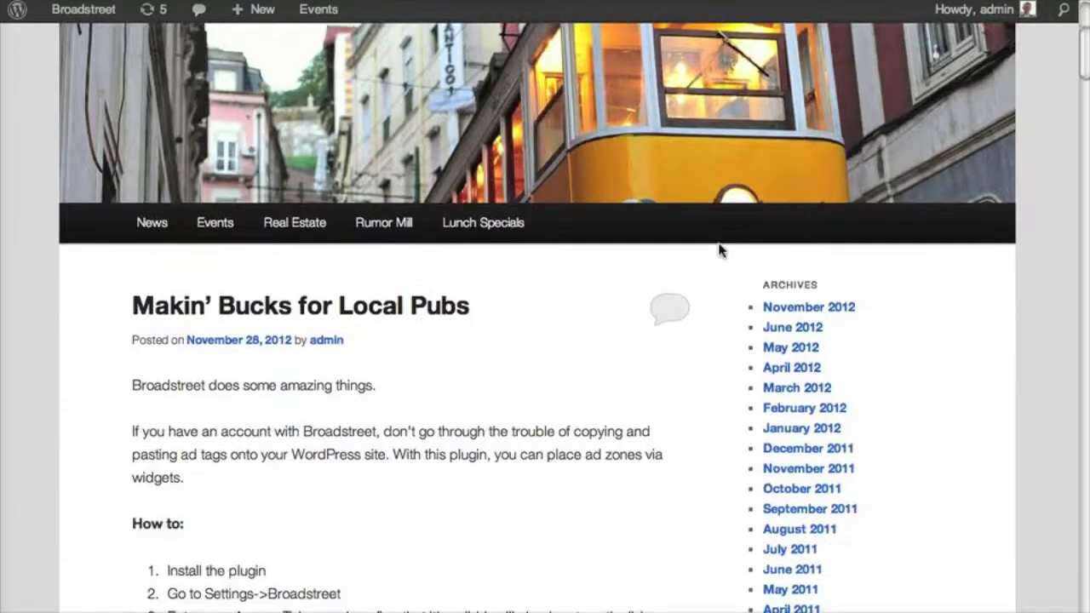
scroll(720, 249, down, 3)
scroll(719, 250, up, 7)
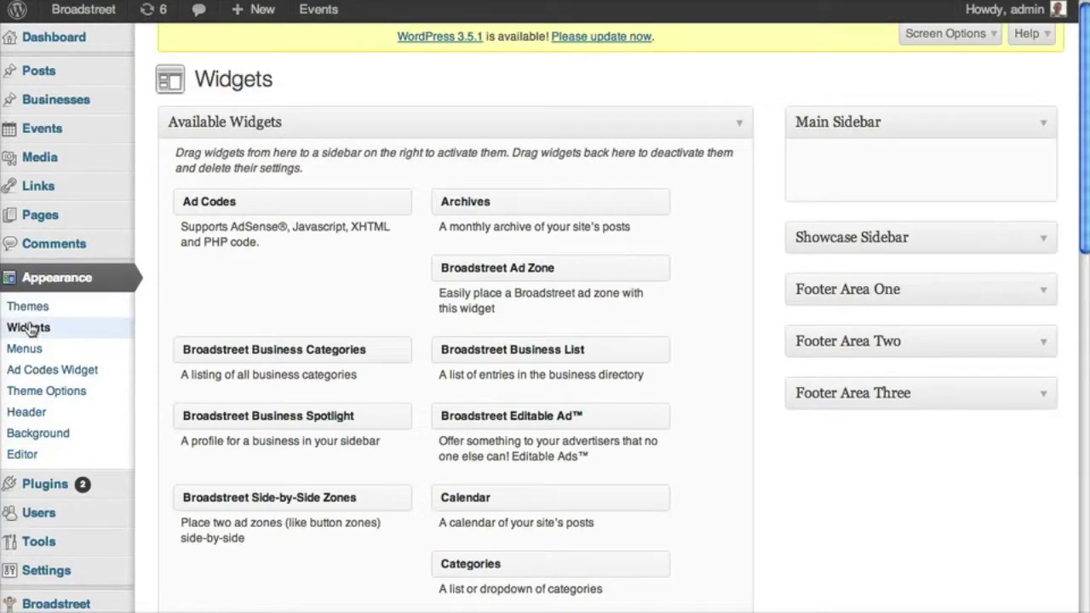
scroll(483, 309, down, 3)
scroll(483, 310, up, 3)
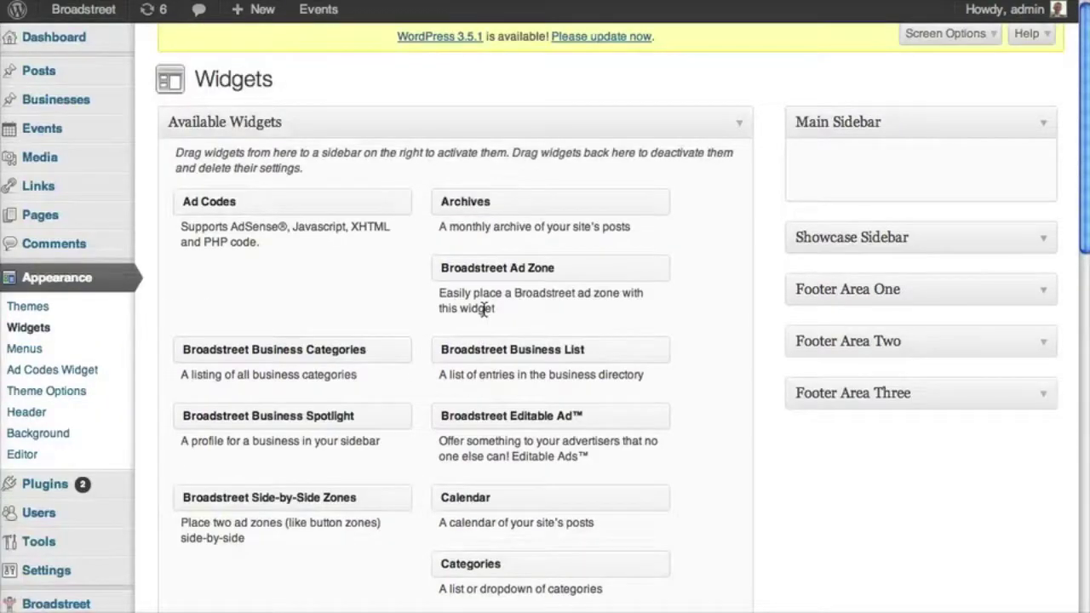
scroll(483, 309, down, 2)
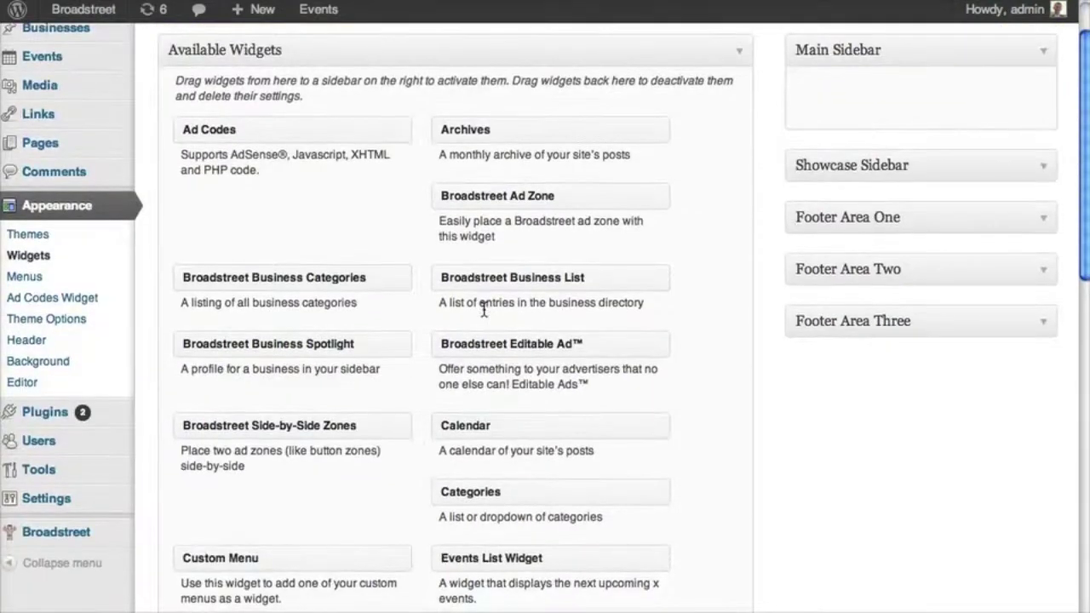
scroll(483, 309, up, 2)
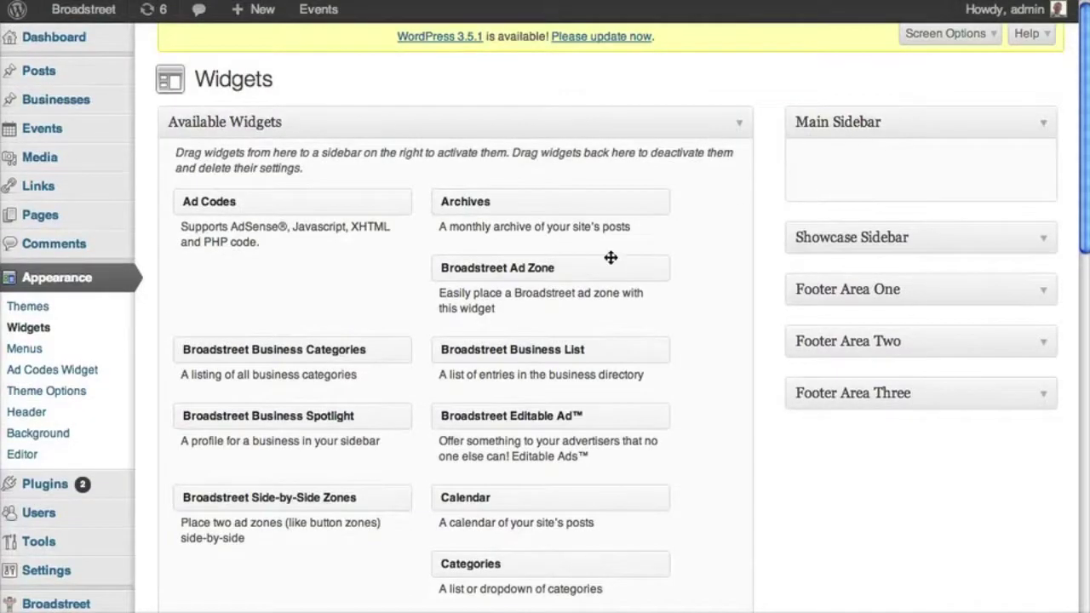
scroll(605, 258, down, 5)
scroll(605, 259, down, 1)
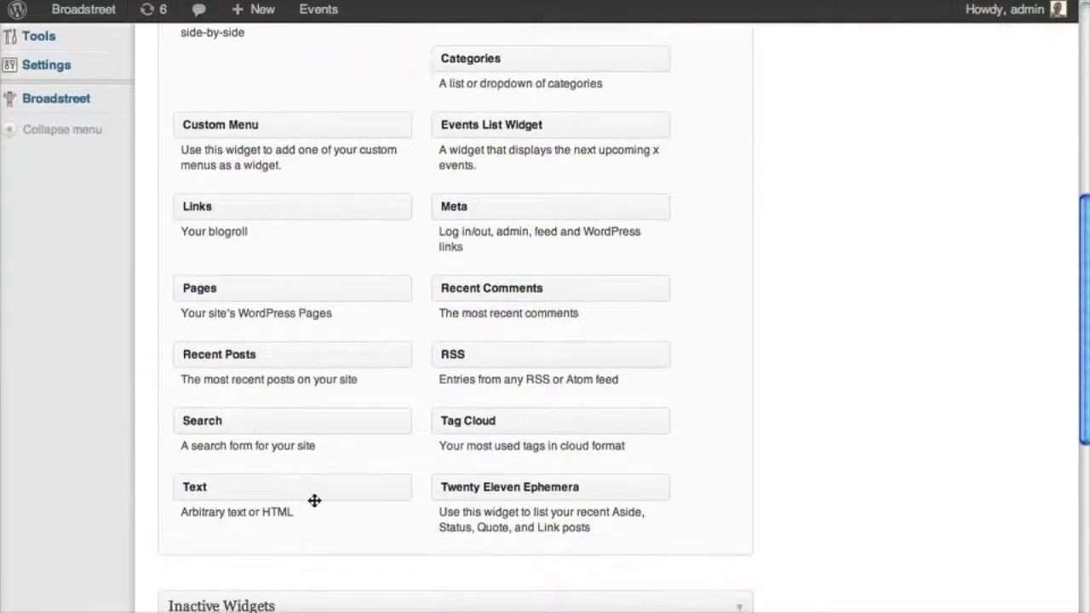
Put a Text widget in Main Sidebar with the zone code, minus 'Where you want the ad:', and save
drag(305, 491, 912, 136)
click(801, 273)
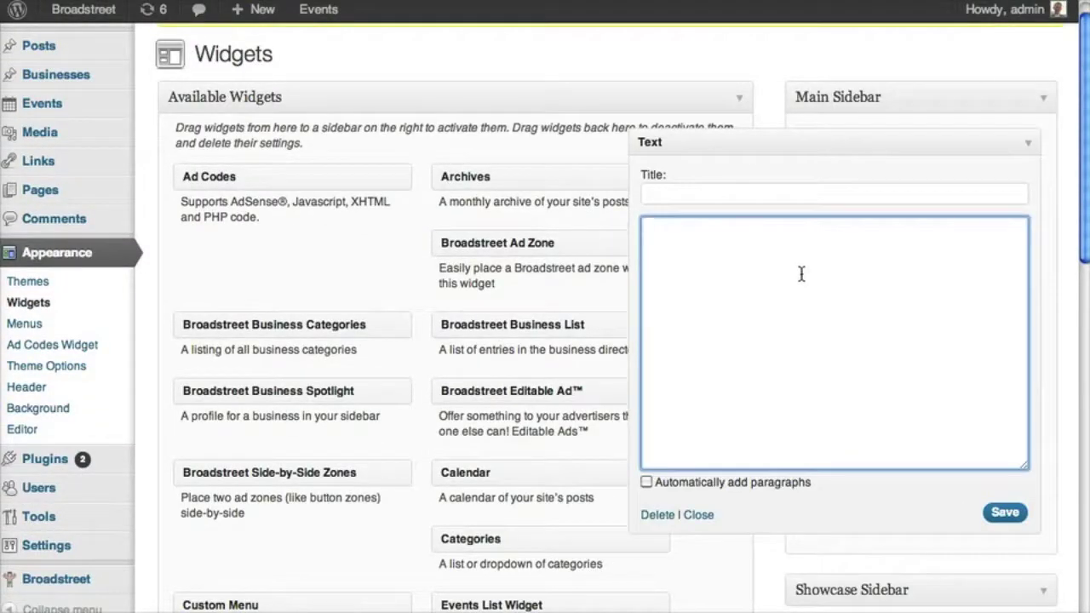
key(ctrl+v)
triple_click(773, 273)
key(BackSpace)
key(BackSpace)
key(BackSpace)
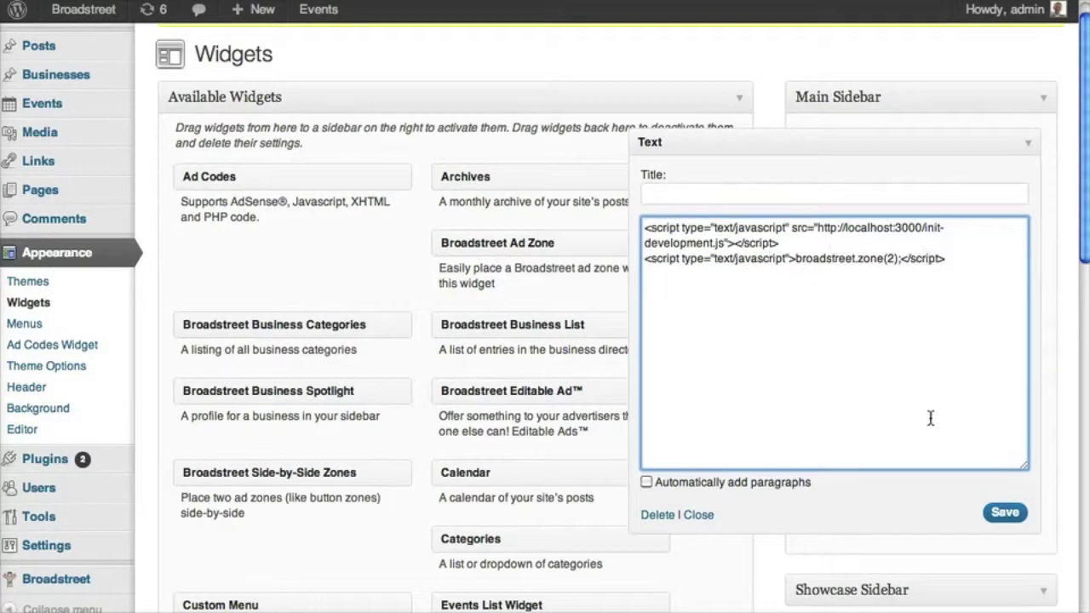
click(1011, 521)
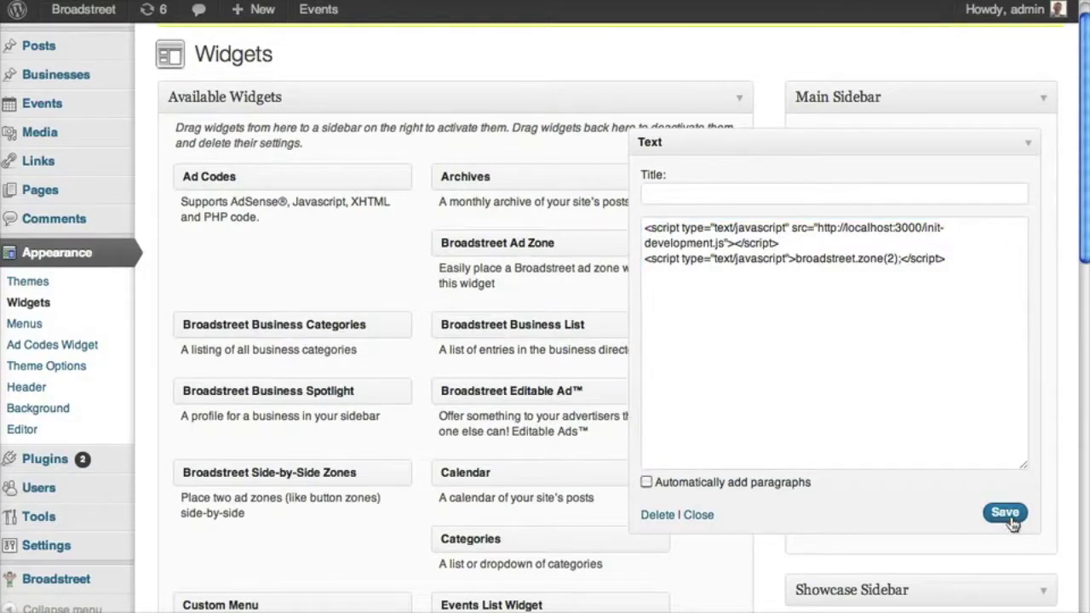
click(691, 516)
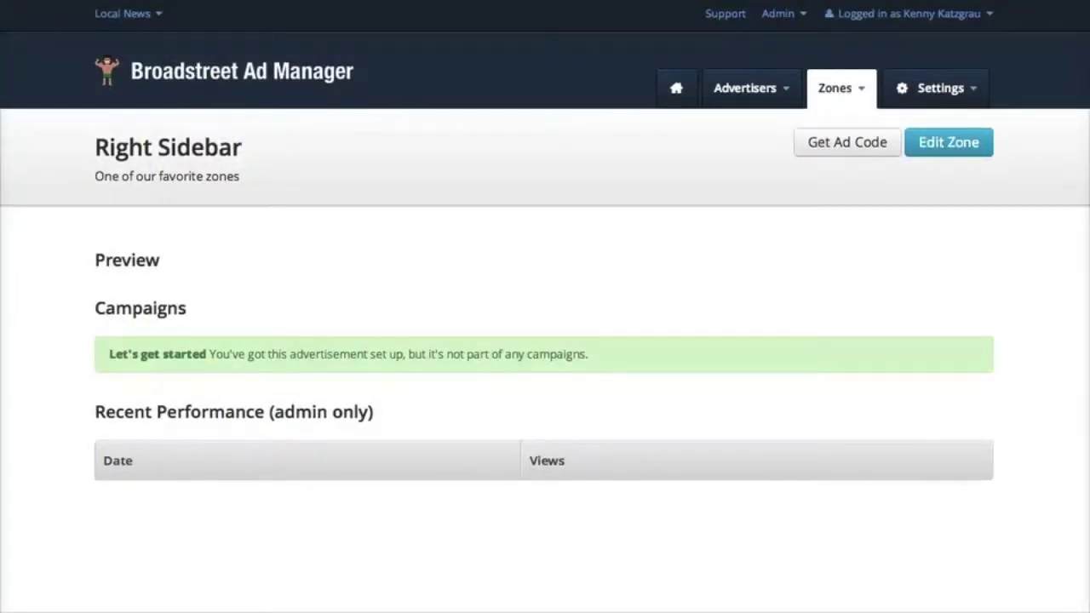
Go to Sample Advertiser's New Advertisement (Demo) page and its Quick Campaign form
click(735, 97)
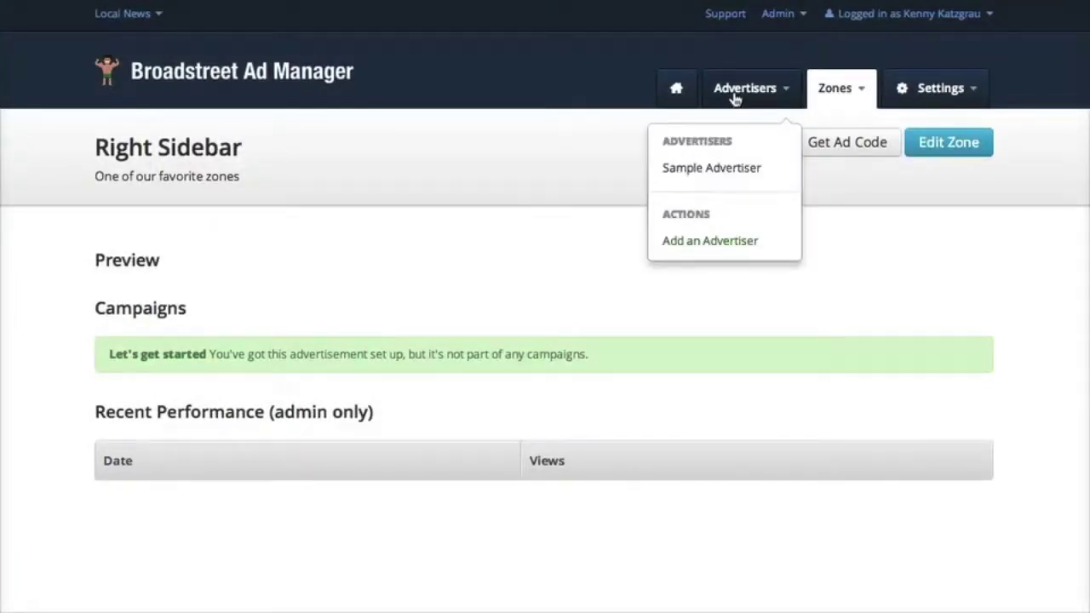
click(715, 168)
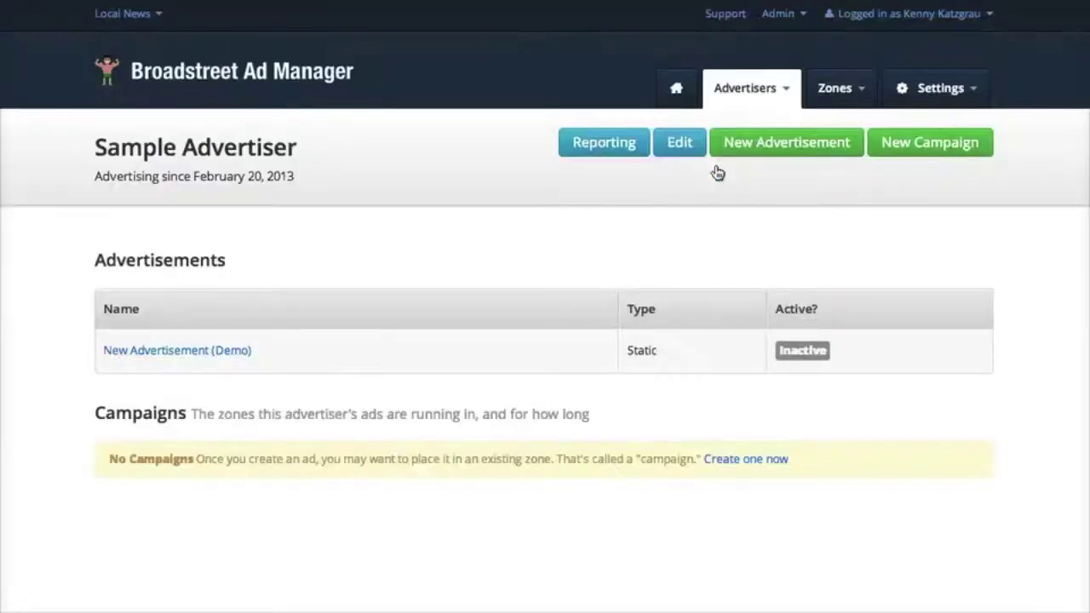
click(179, 351)
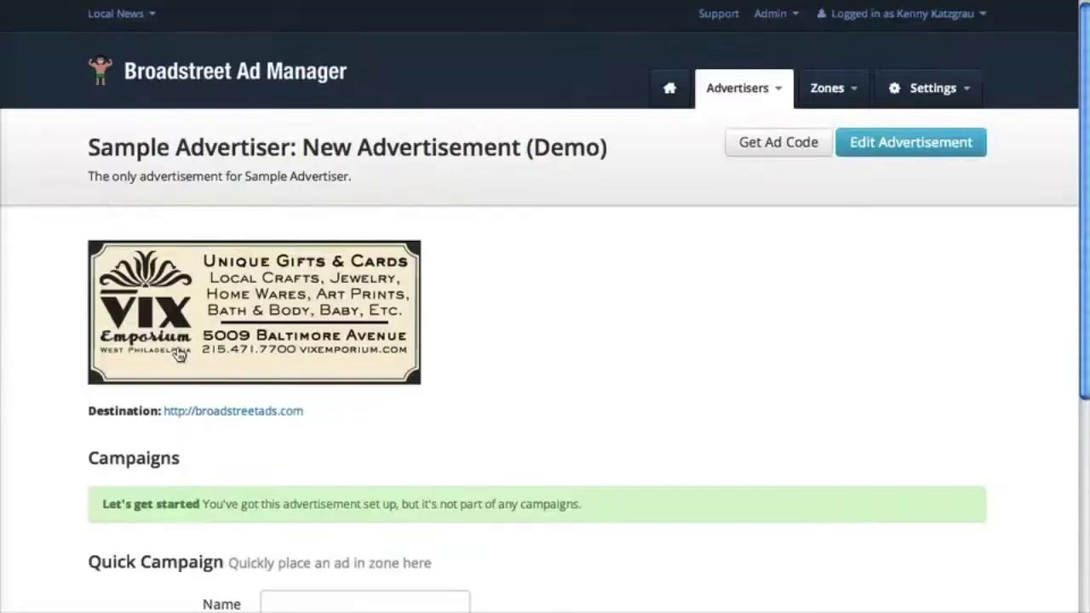
scroll(179, 355, down, 5)
scroll(179, 354, down, 1)
Create the quick campaign 'Spring 2013' targeting the Right Sidebar zone
click(361, 267)
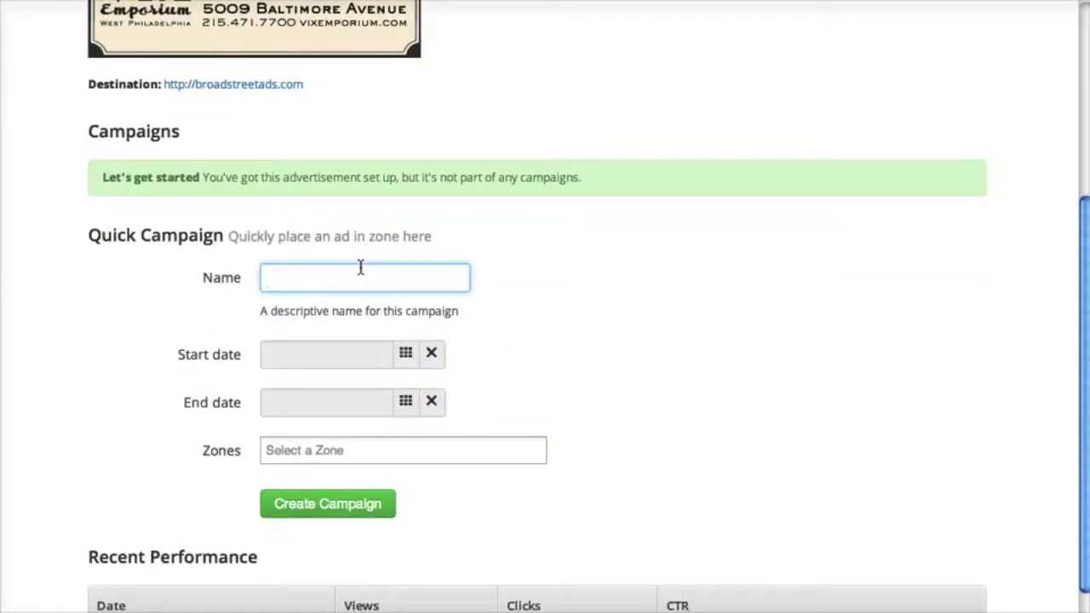
text(Spring 2013)
click(360, 445)
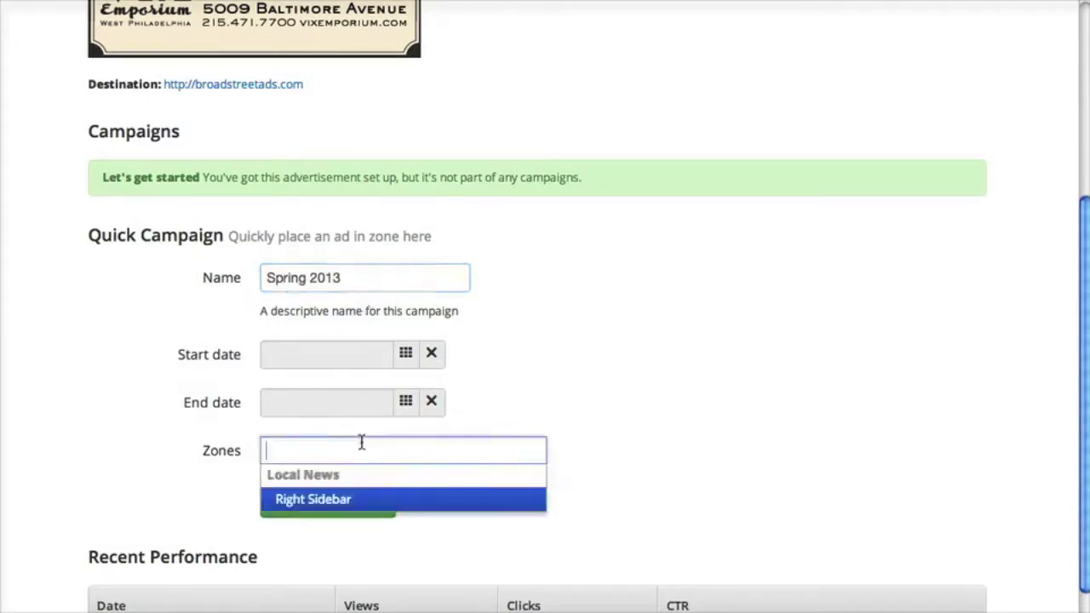
click(349, 500)
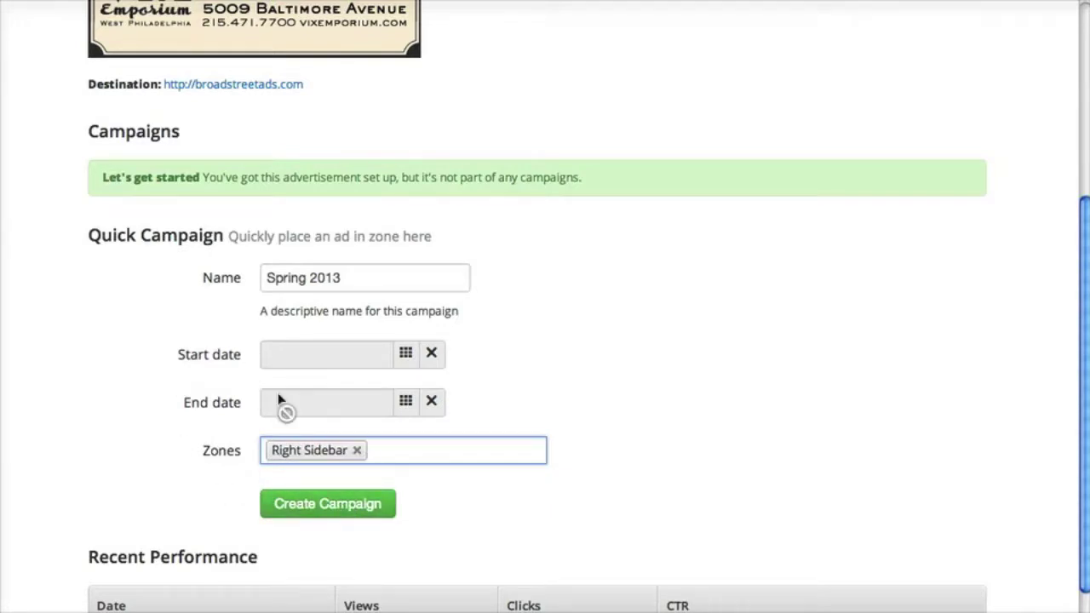
click(306, 506)
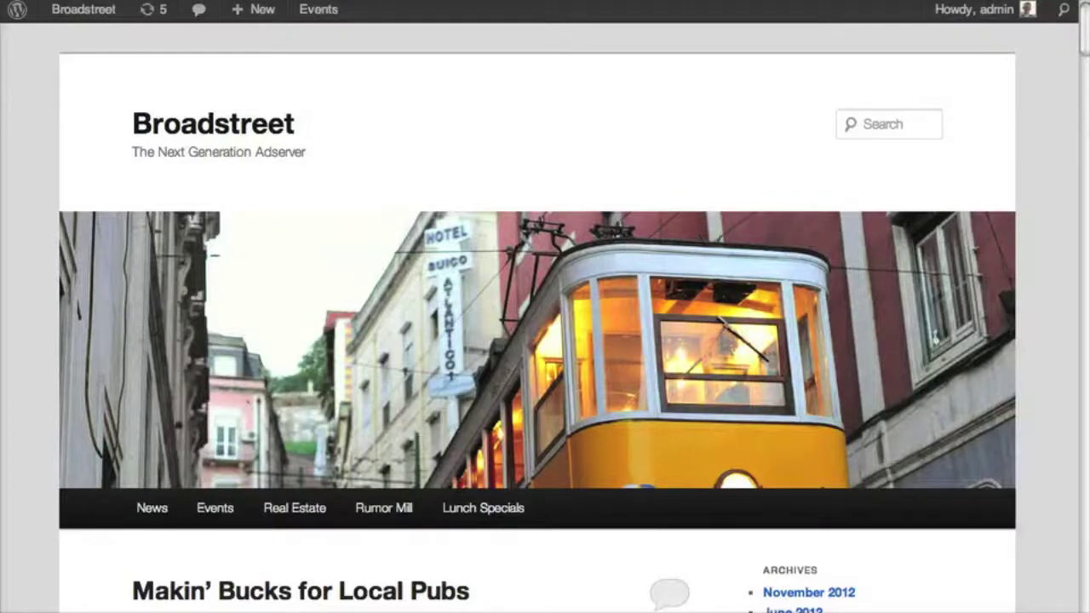
Reload the site's front page and scroll to the VIX Emporium banner in the sidebar
scroll(105, 504, down, 5)
scroll(104, 503, up, 5)
key(super+r)
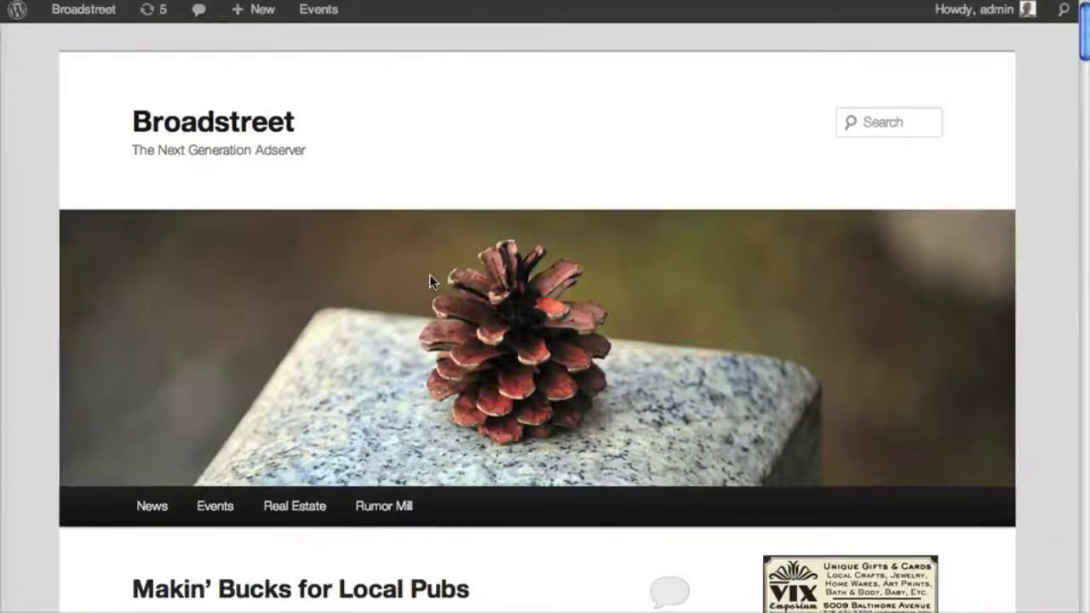
scroll(429, 275, down, 5)
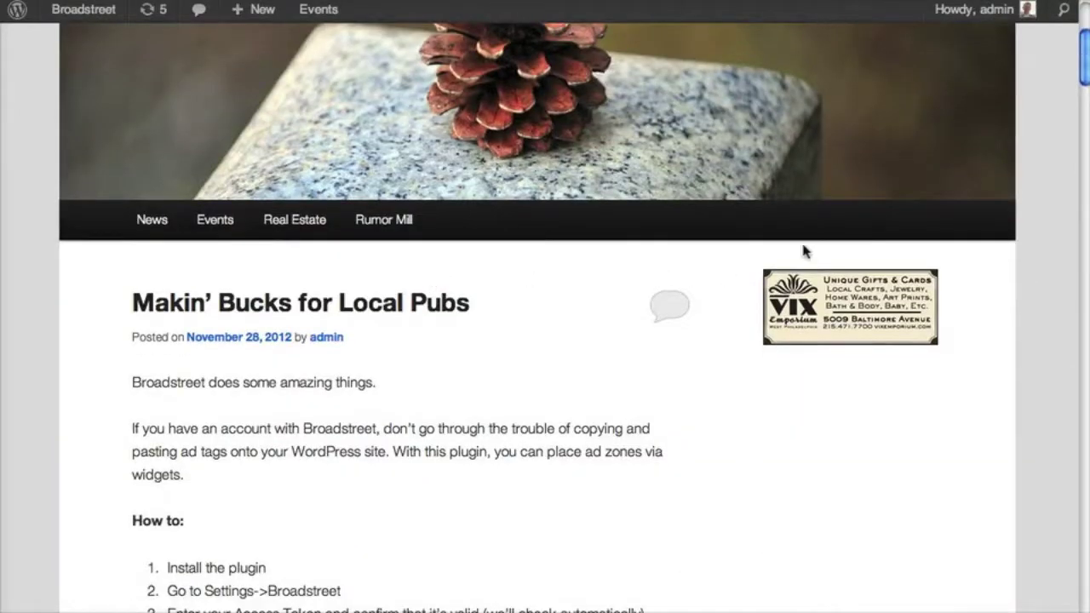